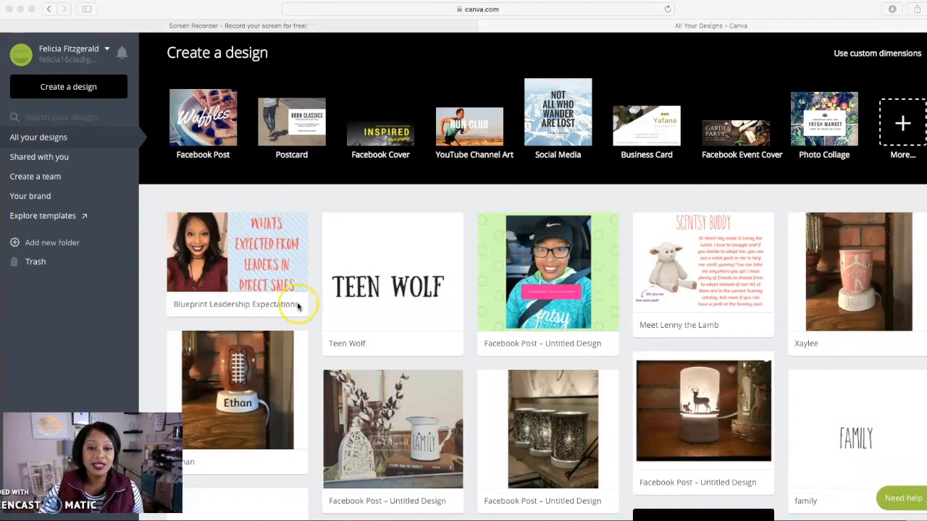
Look through the existing designs and the design types offered on the home page
scroll(318, 291, "down", 6)
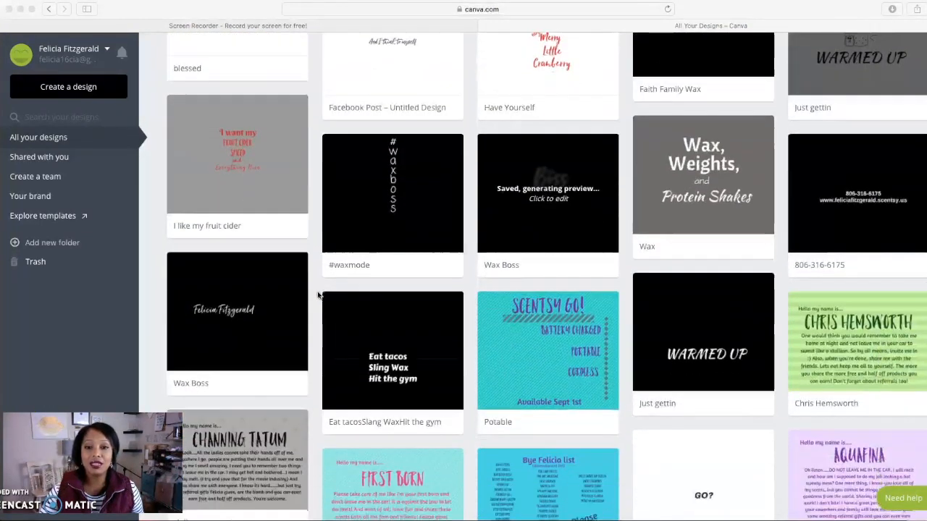
scroll(318, 291, "up", 10)
scroll(318, 295, "up", 2)
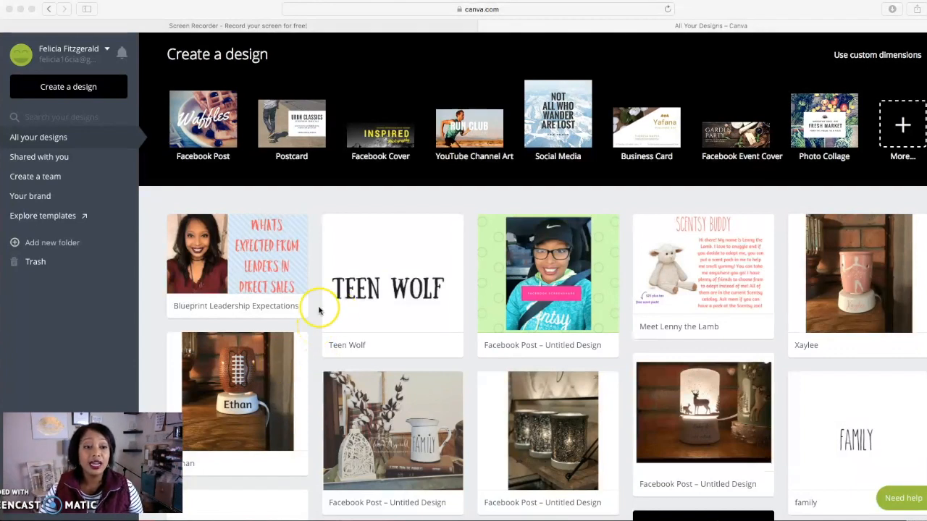
scroll(333, 300, "down", 1)
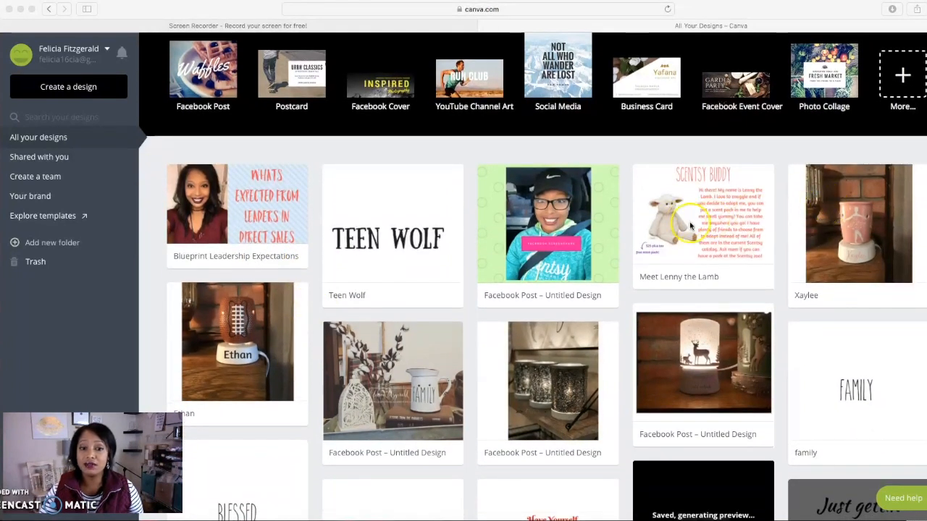
scroll(692, 209, "down", 2)
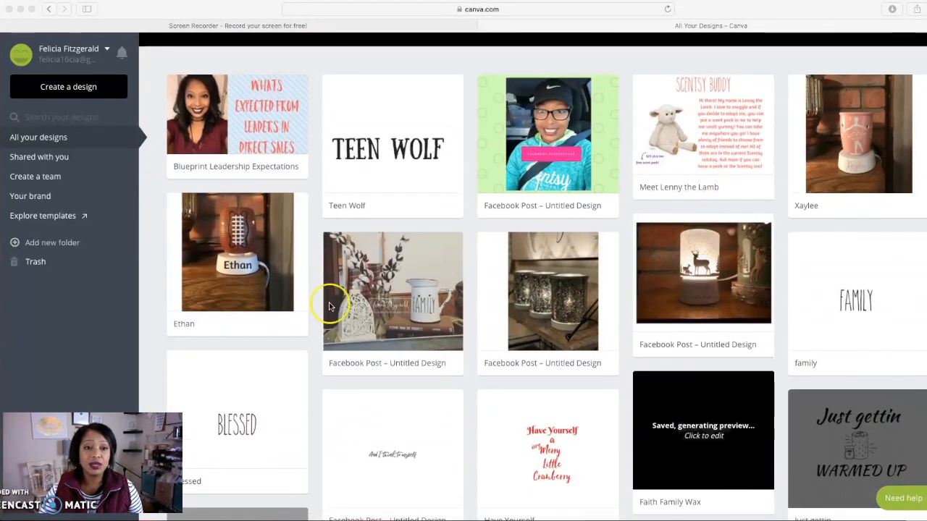
scroll(391, 293, "down", 1)
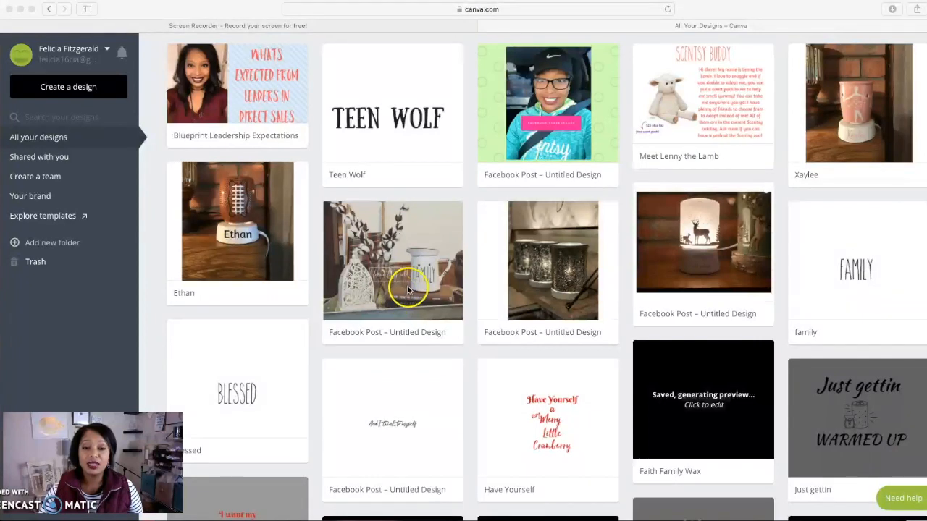
scroll(427, 275, "down", 1)
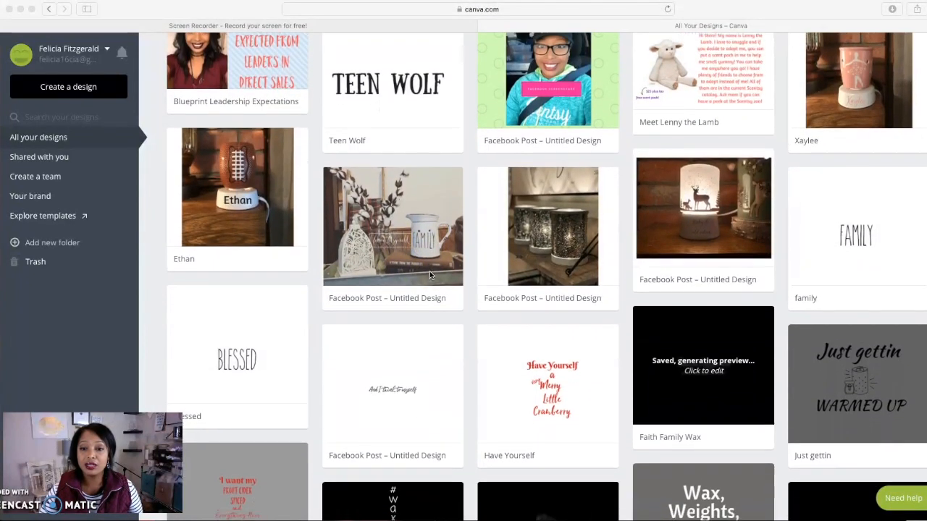
scroll(434, 269, "down", 3)
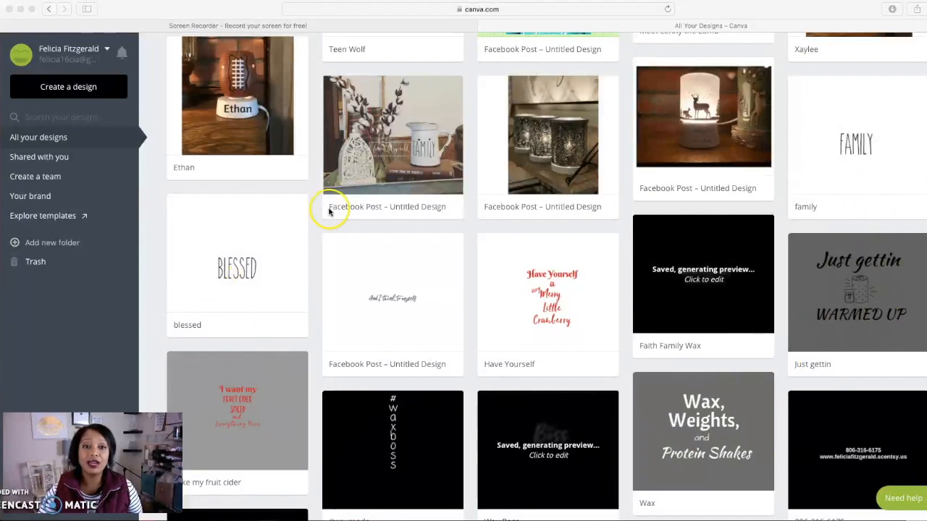
scroll(330, 210, "up", 8)
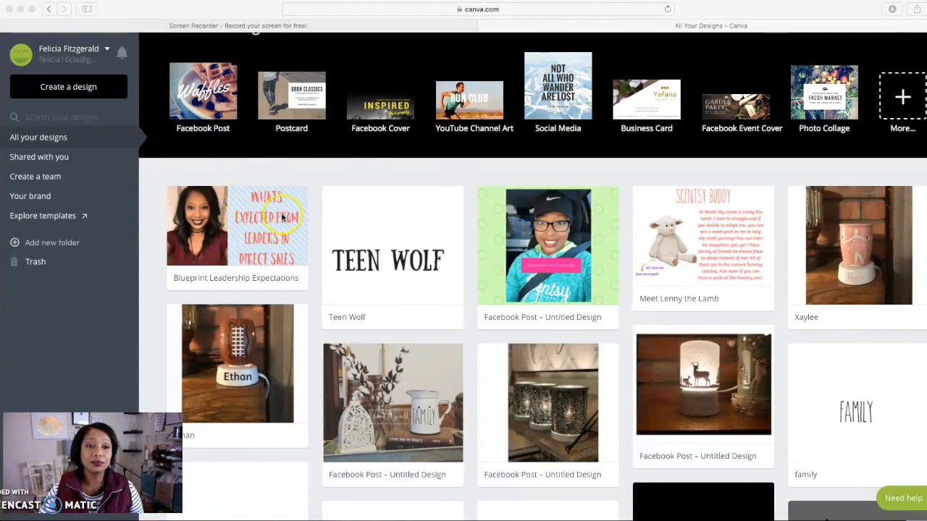
scroll(282, 217, "up", 1)
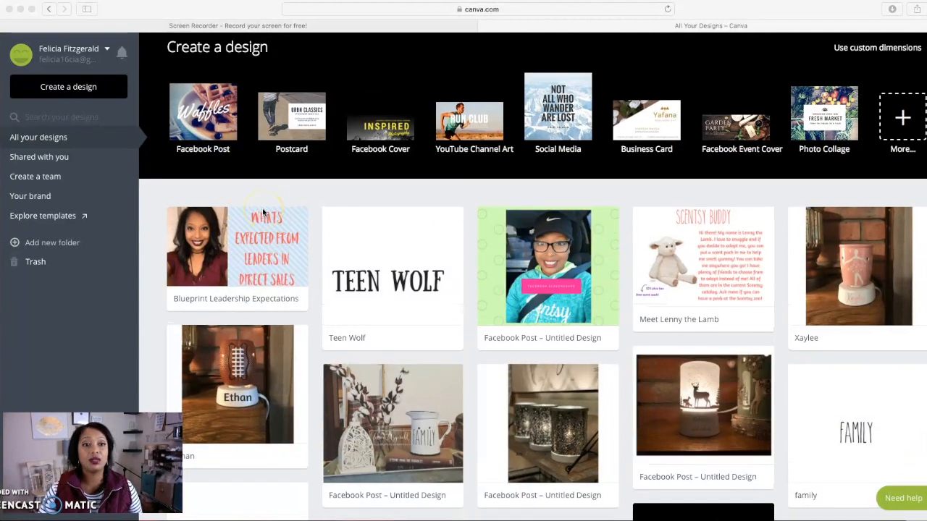
scroll(221, 311, "up", 1)
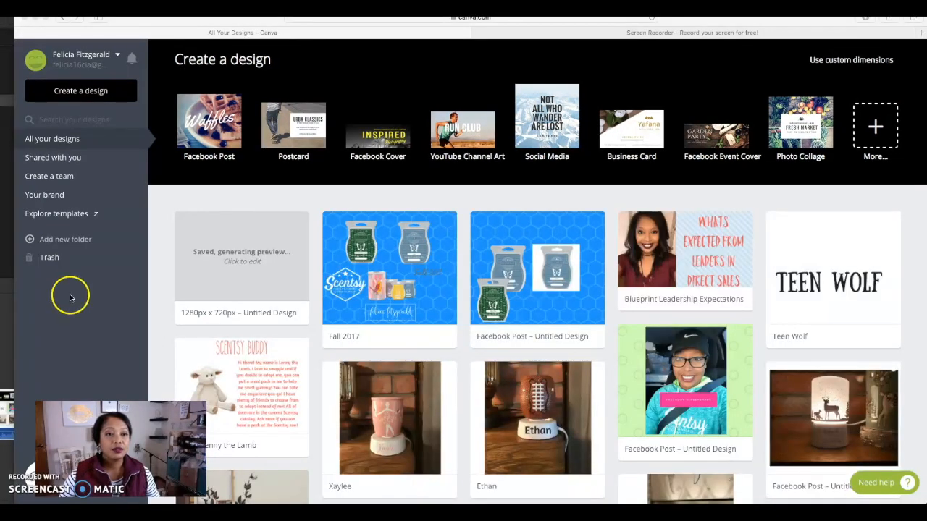
Create a new blank Facebook Post design
left_click(208, 139)
scroll(207, 139, "down", 1)
left_click(208, 139)
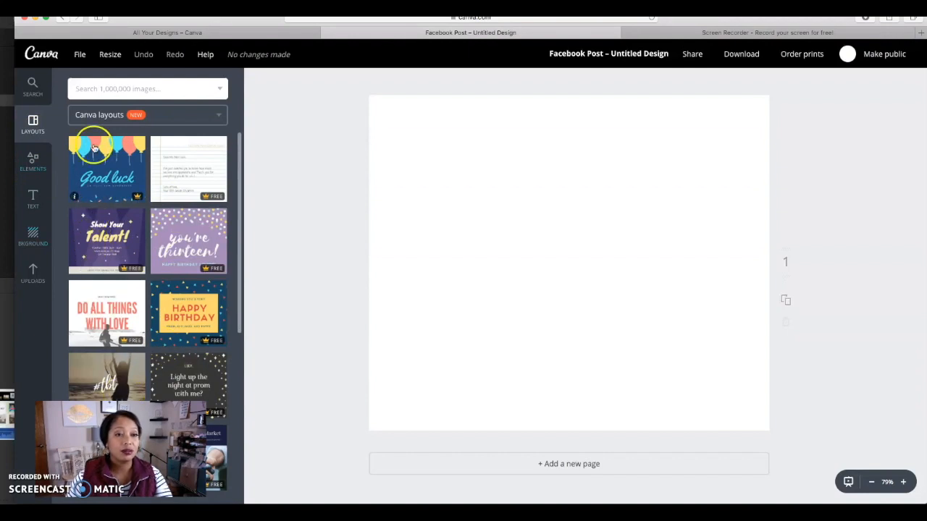
Examine the available layouts, element categories, text options, and background colors and patterns for the post
scroll(134, 275, "down", 6)
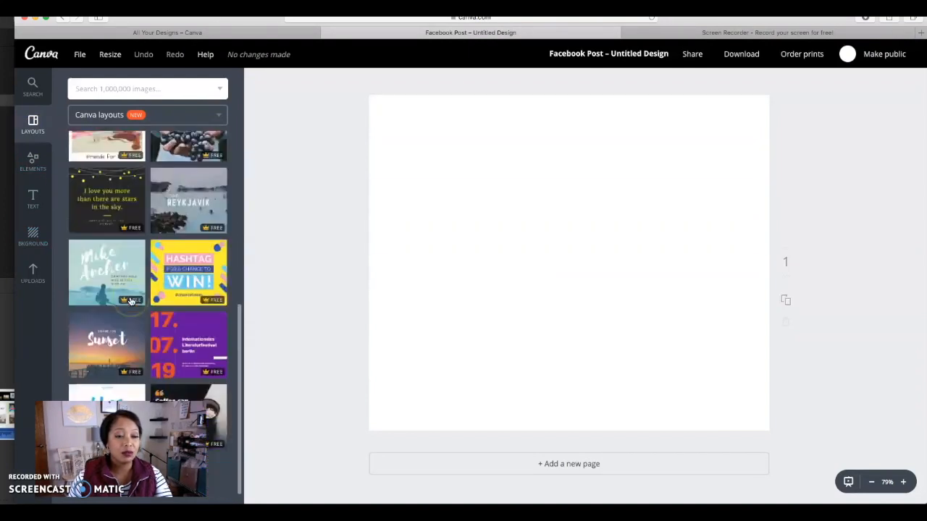
scroll(131, 302, "down", 3)
scroll(131, 301, "up", 8)
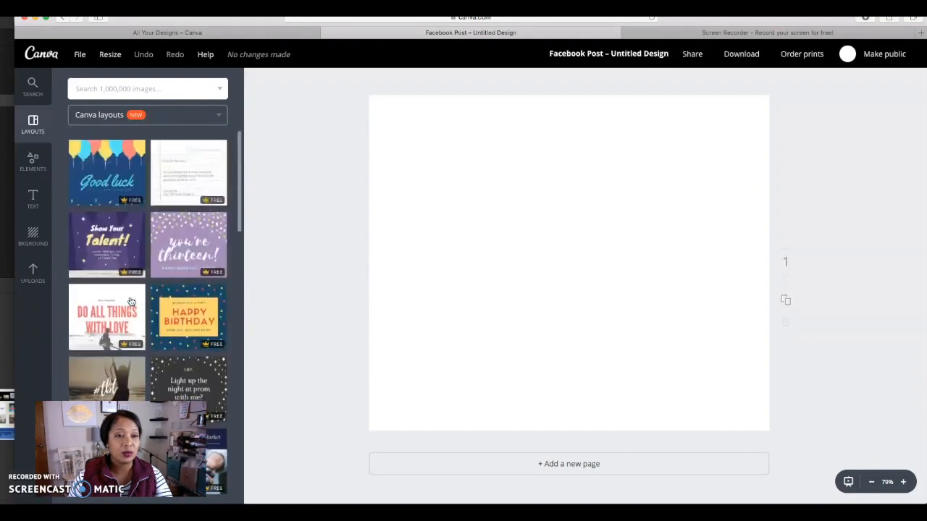
left_click(29, 161)
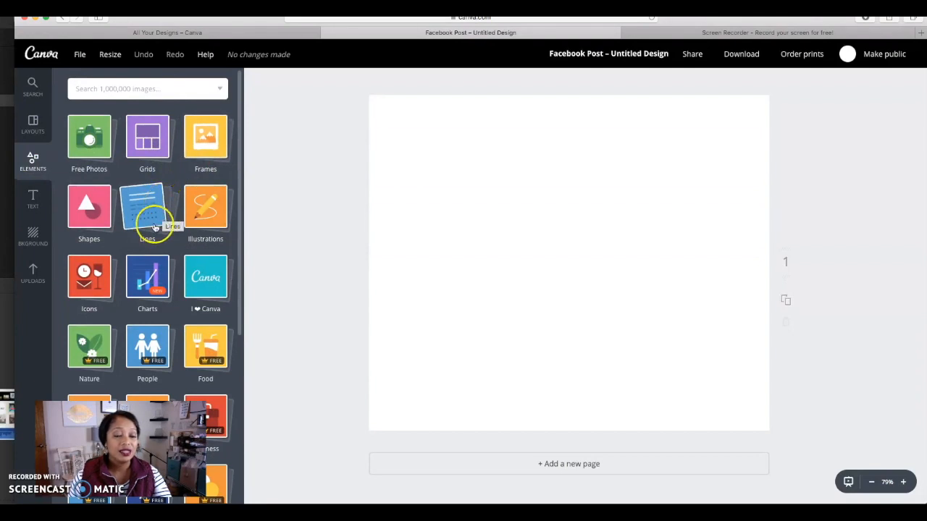
left_click(33, 198)
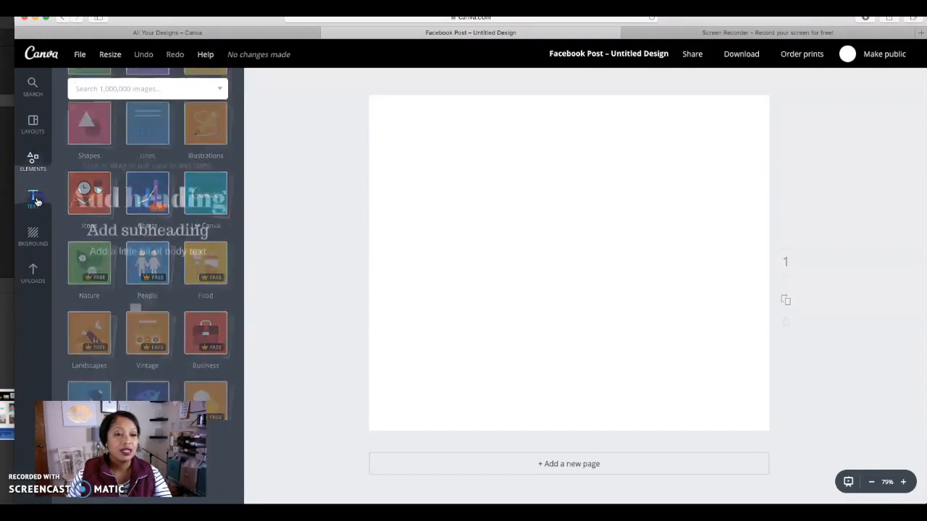
left_click(33, 236)
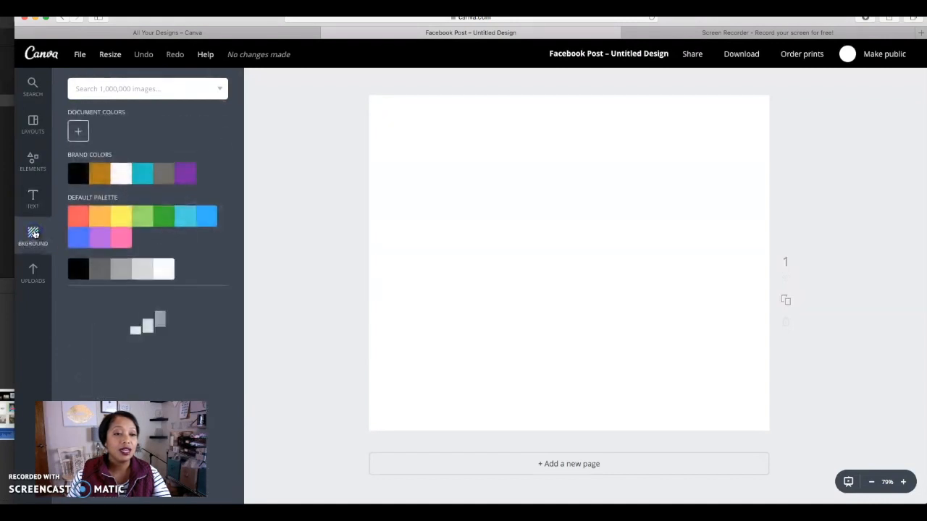
scroll(116, 264, "down", 6)
scroll(119, 263, "up", 6)
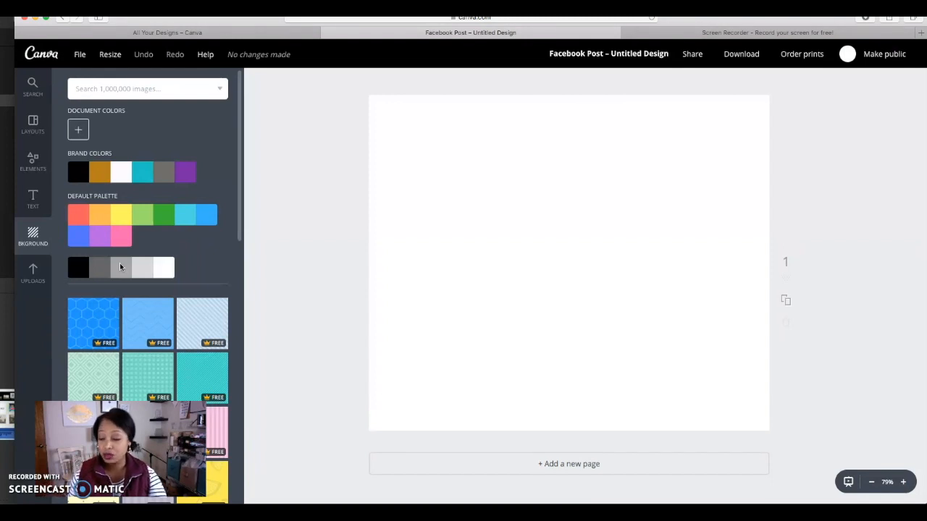
Apply the bright blue hexagon pattern as the page background
left_click(29, 235)
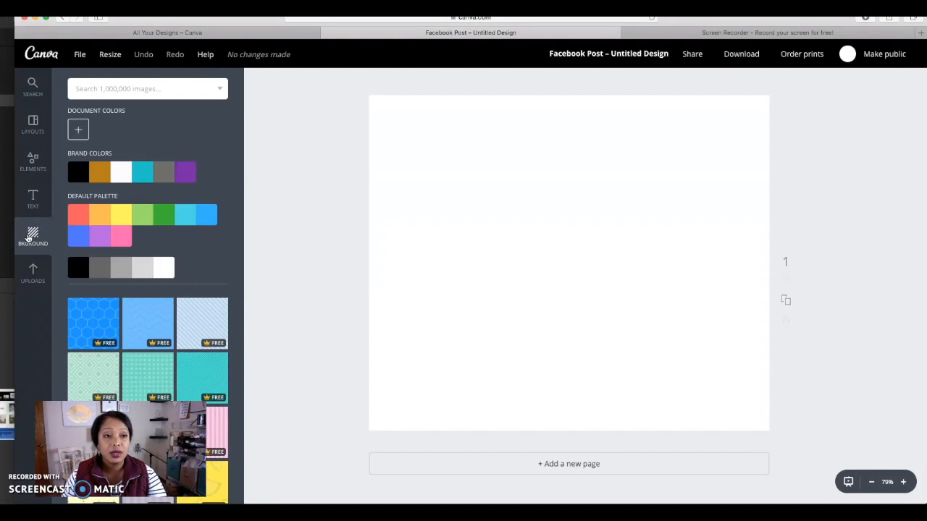
left_click(33, 272)
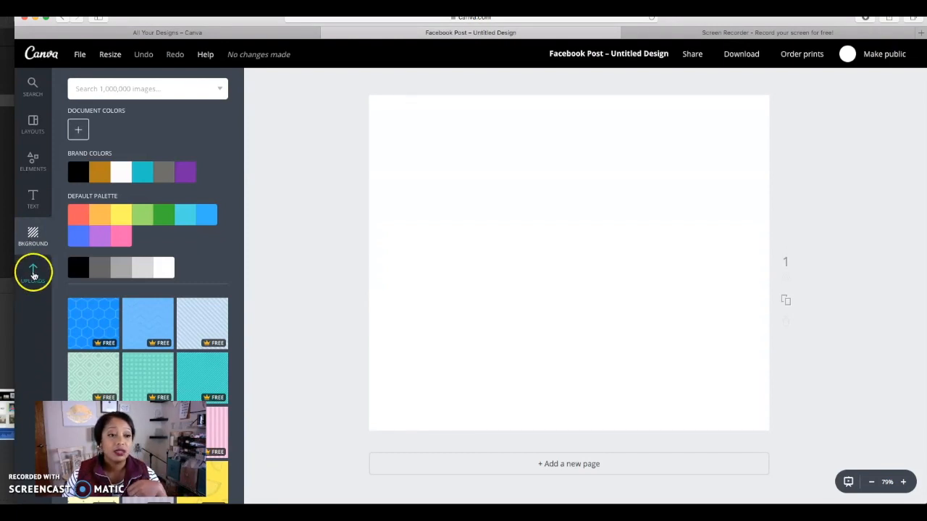
left_click(36, 234)
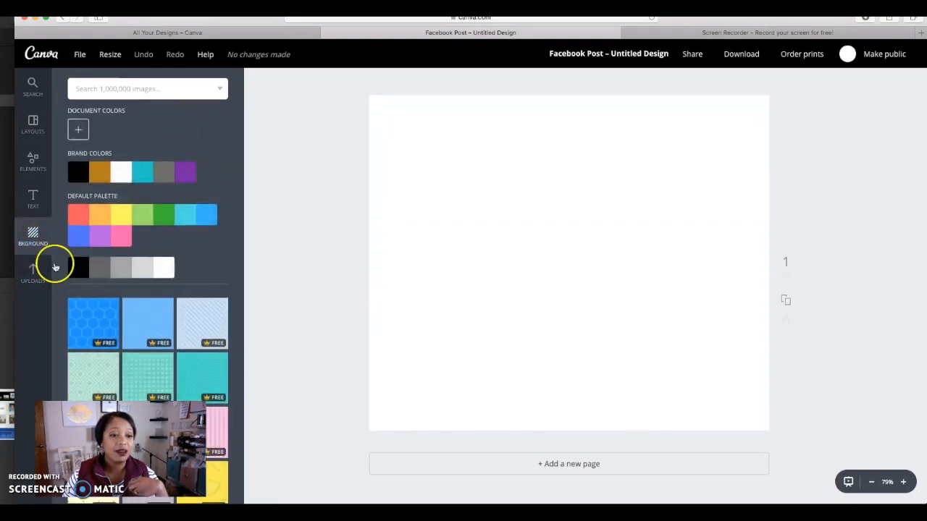
left_click(94, 325)
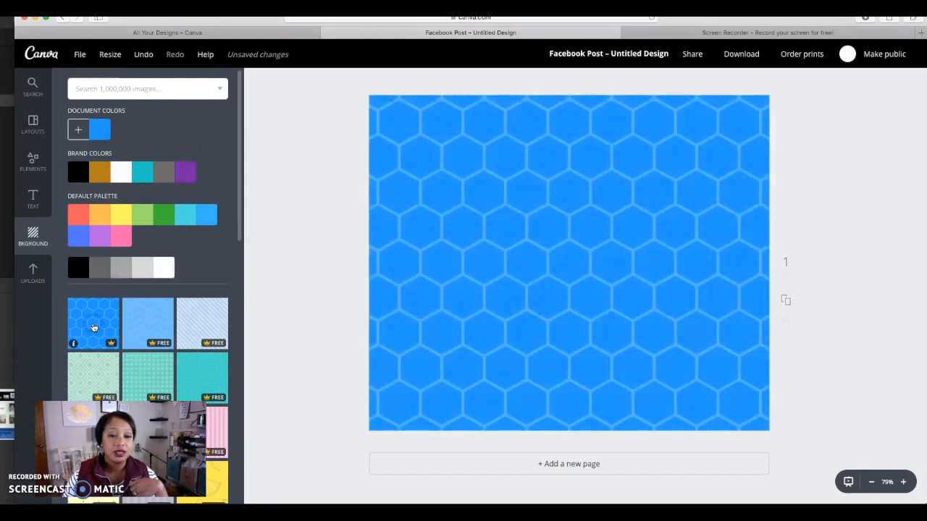
Add the uploaded blue wax bar image with the white backing and place it in the page's right half
left_click(34, 274)
scroll(67, 275, "down", 1)
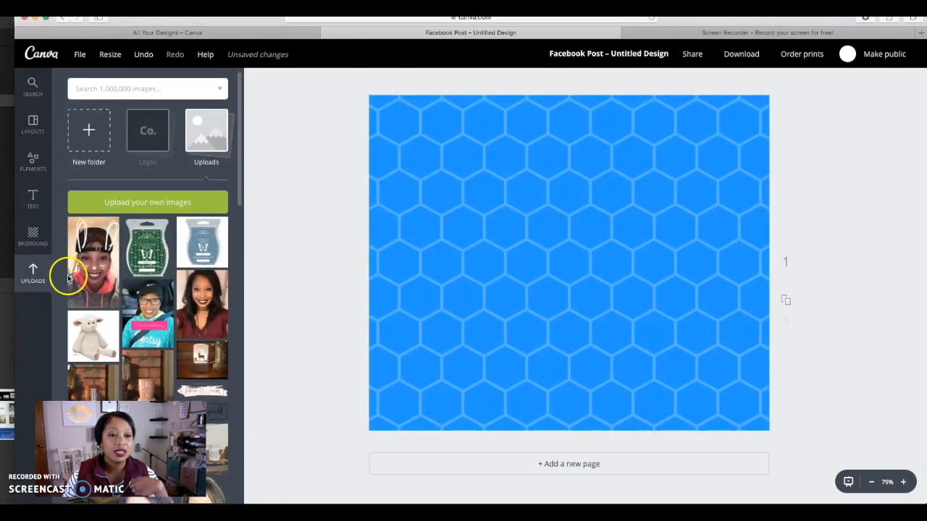
left_click(197, 245)
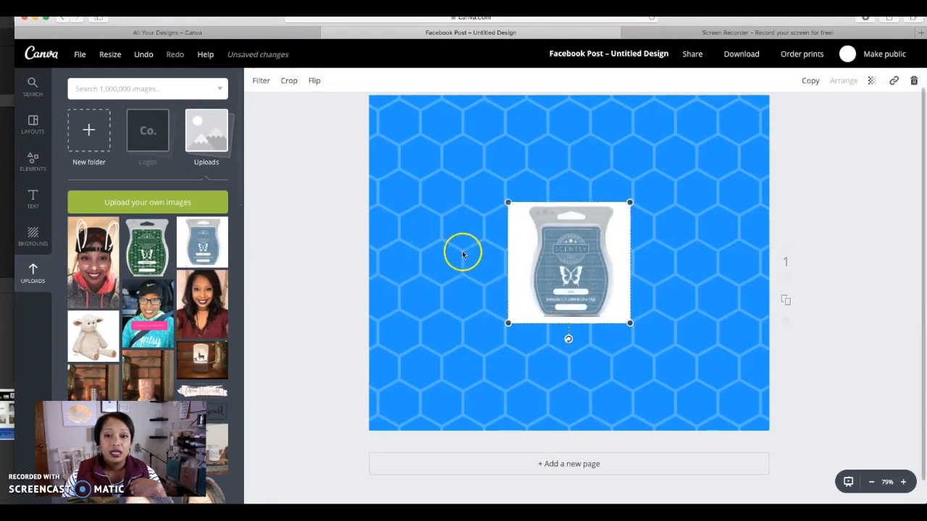
left_click_drag(544, 255, 634, 245)
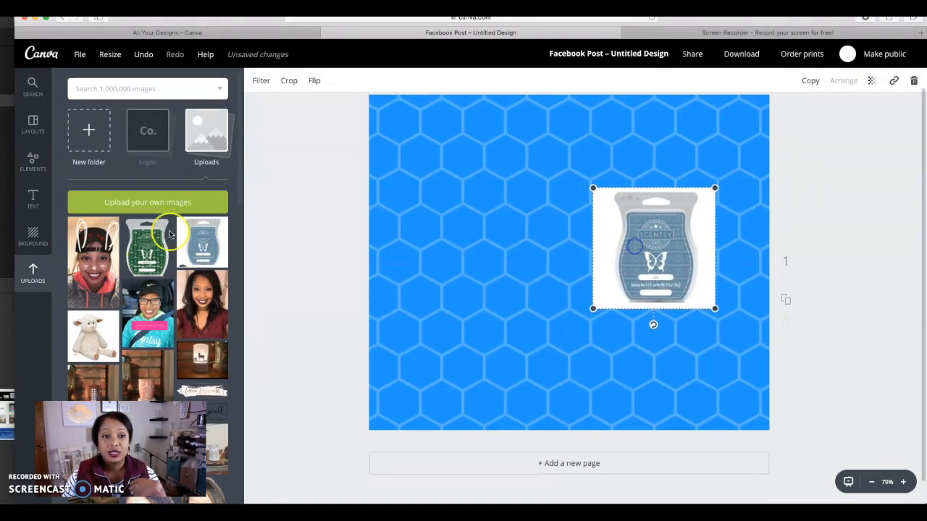
Add the uploaded green Winter Pine wax bar, shrunk in the page's left half, and delete the white-backed blue wax bar image
left_click(148, 244)
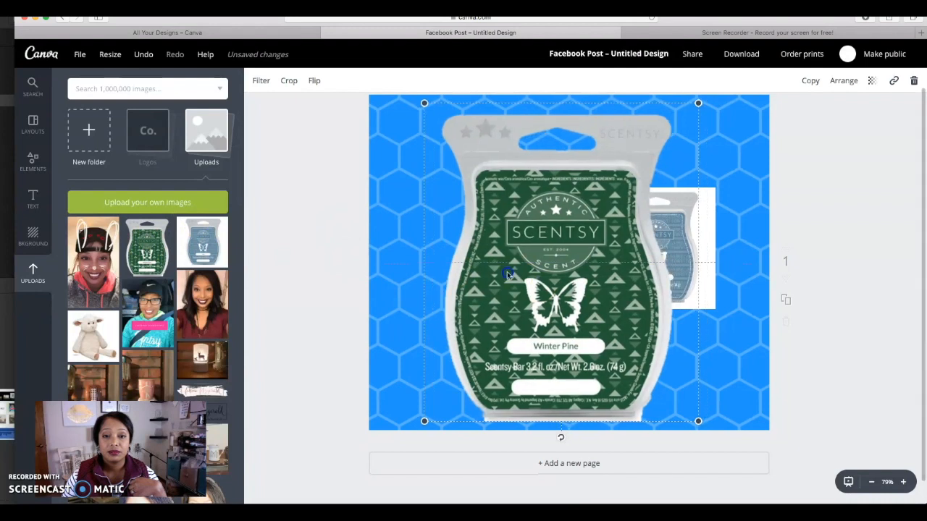
left_click_drag(509, 274, 442, 260)
scroll(621, 372, "up", 1)
left_click_drag(632, 424, 490, 256)
left_click_drag(403, 207, 460, 286)
scroll(460, 286, "down", 1)
left_click(501, 392)
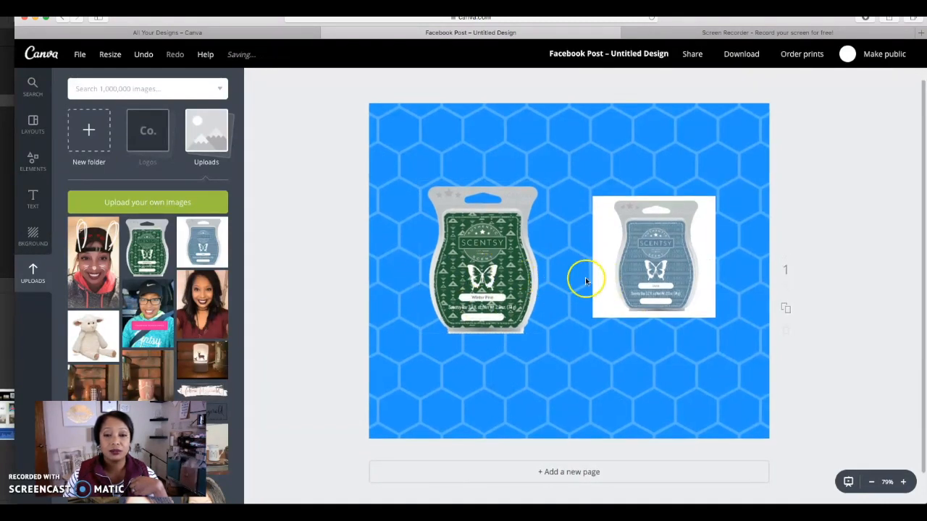
left_click(619, 275)
key("Delete")
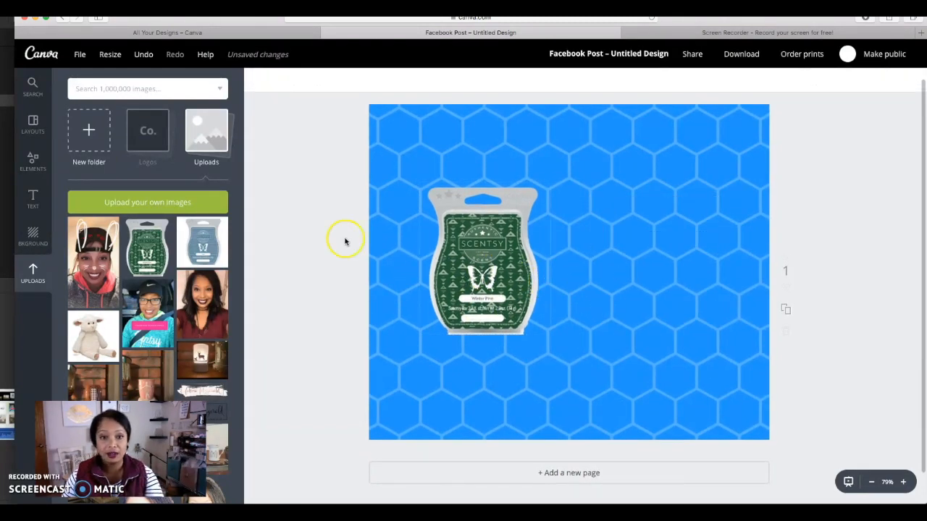
Add the uploaded white Scentsy Independent Consultant logo, shrink it, and place it centered at the bottom of the page
scroll(107, 276, "down", 5)
scroll(106, 276, "down", 10)
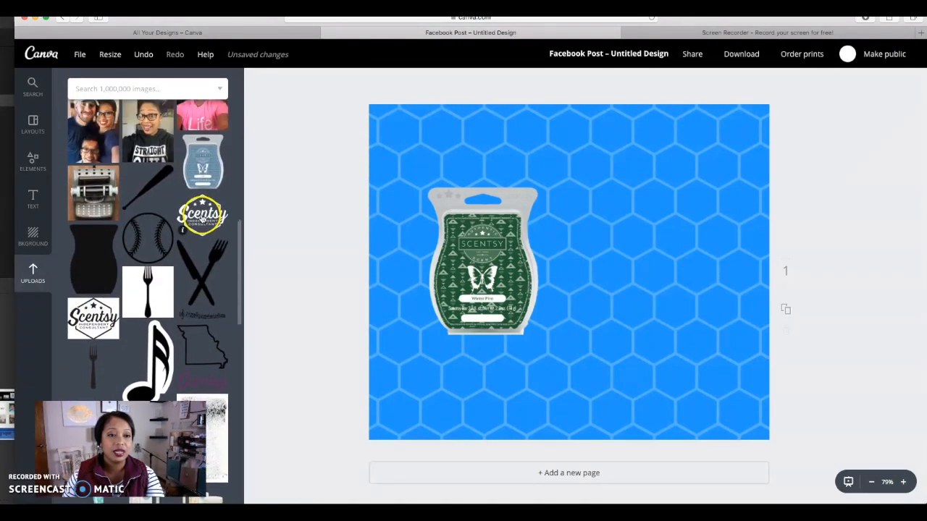
left_click(202, 215)
left_click_drag(714, 420, 596, 344)
left_click_drag(580, 442, 583, 433)
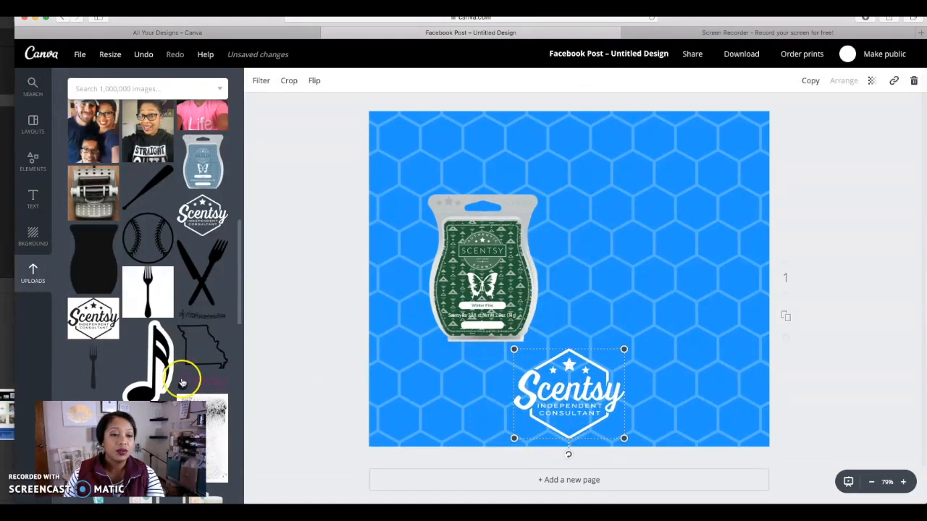
Add the uploaded image of a pink striped warmer with three wax bars, shrunk and placed right of the green bar
scroll(182, 382, "down", 4)
scroll(163, 290, "up", 2)
left_click(149, 229)
left_click_drag(710, 382, 564, 321)
left_click_drag(507, 246, 664, 273)
left_click(678, 370)
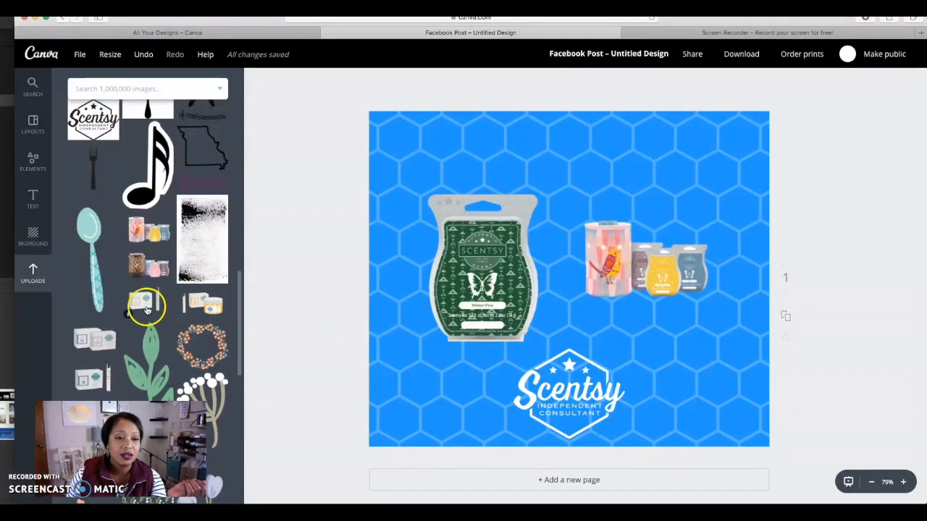
Add the uploaded picture of three light bulbs, shrink it, and place it in the page's upper right corner
scroll(167, 325, "down", 10)
left_click(207, 367)
left_click_drag(416, 408, 601, 252)
left_click_drag(709, 210, 714, 176)
left_click(561, 196)
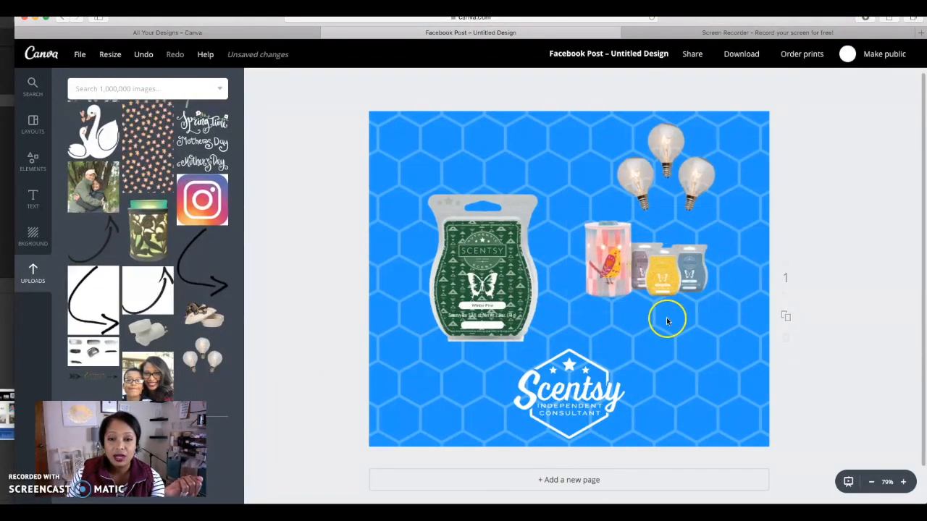
Add the heading "Fall 2017" and place it near the top center of the page, above the product images
left_click(33, 196)
left_click(108, 147)
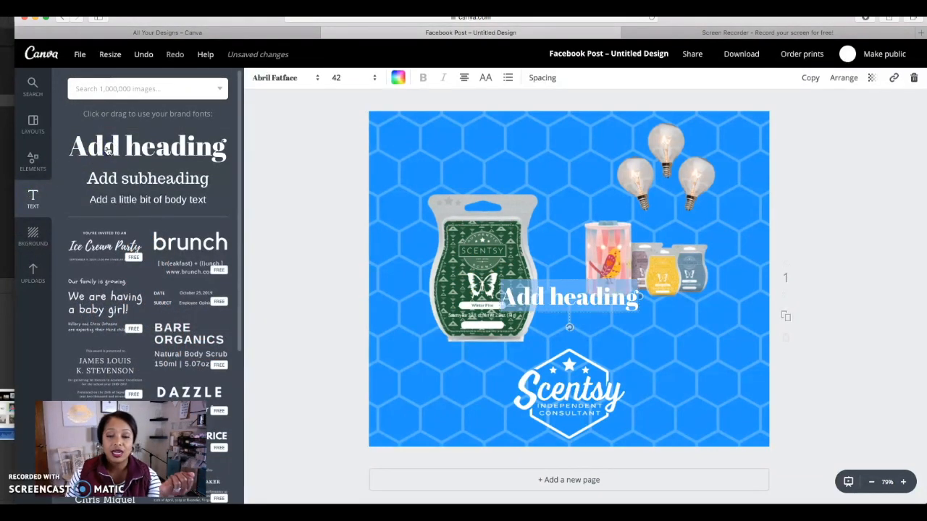
type("Fall 2017")
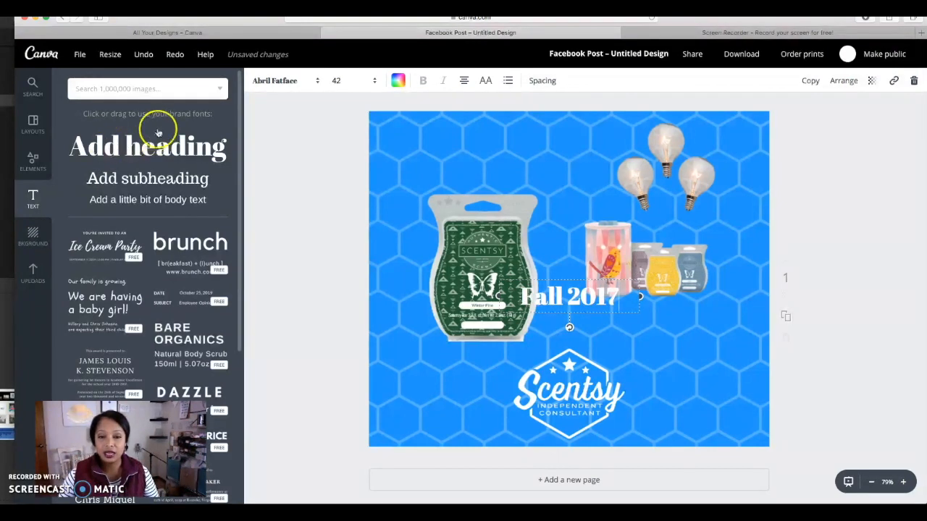
left_click_drag(539, 277, 509, 137)
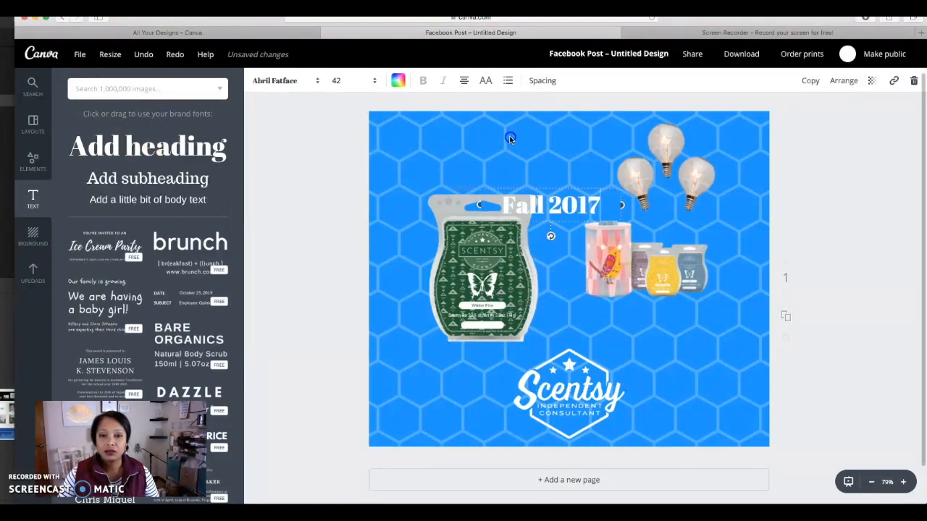
left_click(390, 152)
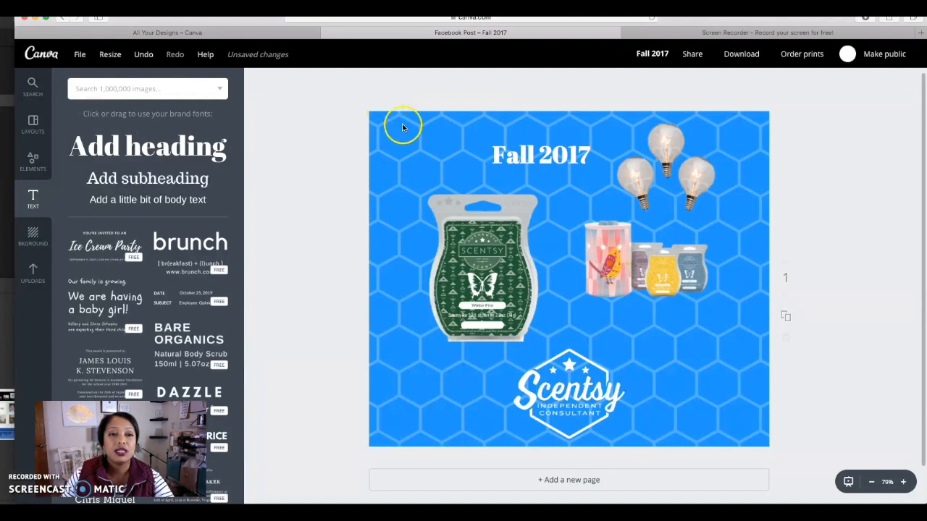
Try blue and teal on the "Fall 2017" heading, and set its text color to the white brand color
left_click(541, 155)
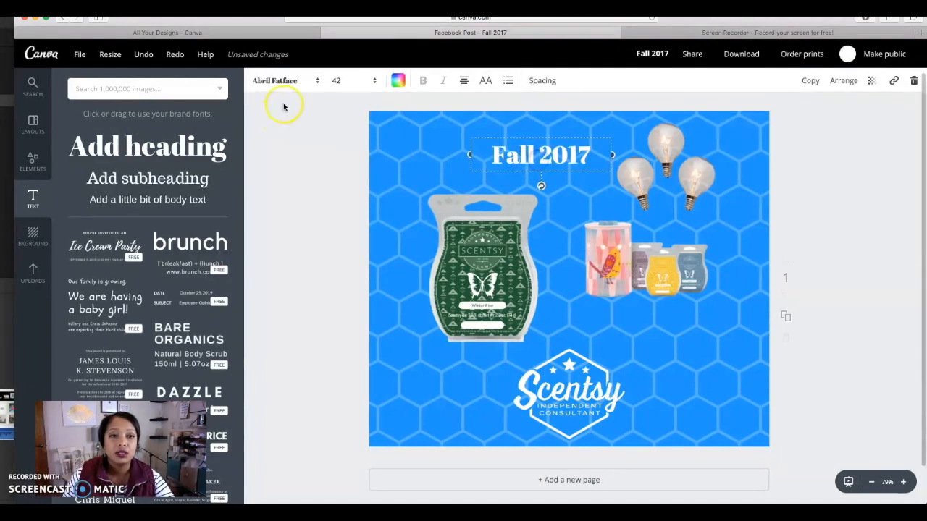
left_click(397, 81)
left_click(428, 138)
left_click(468, 194)
left_click(448, 196)
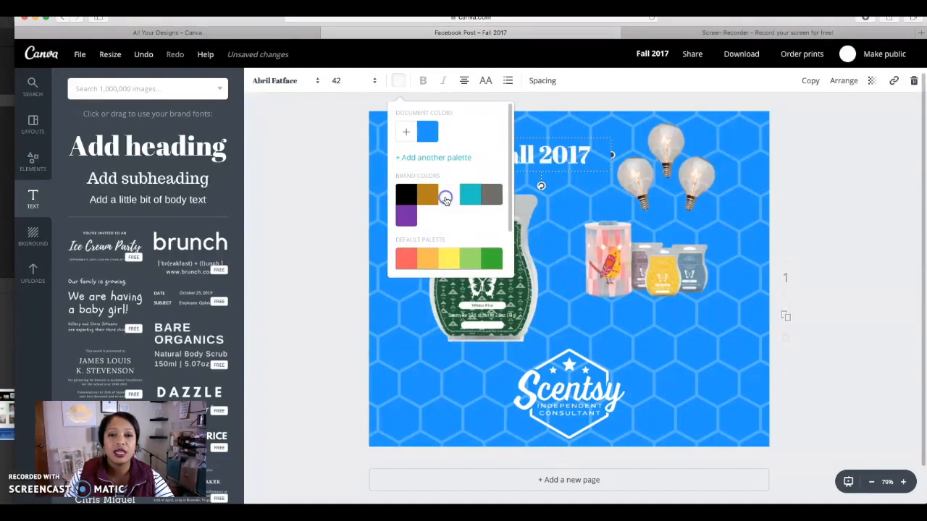
Change the "Fall 2017" heading's font to the uploaded font Hello Beautiful Marker
left_click(283, 82)
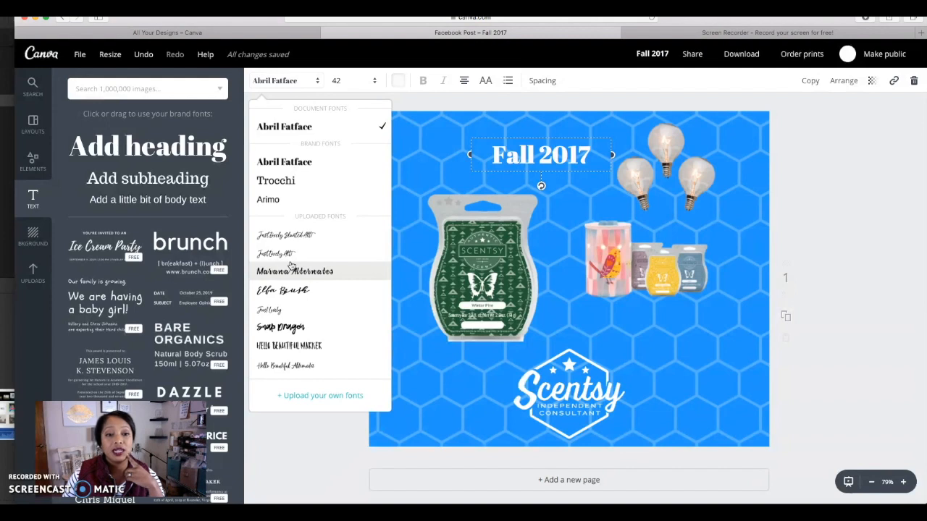
scroll(291, 265, "down", 10)
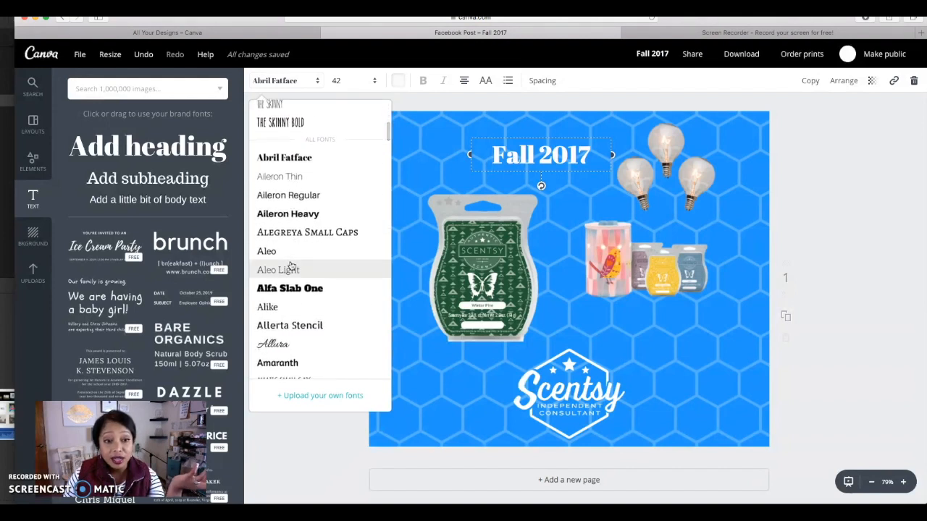
scroll(290, 266, "up", 5)
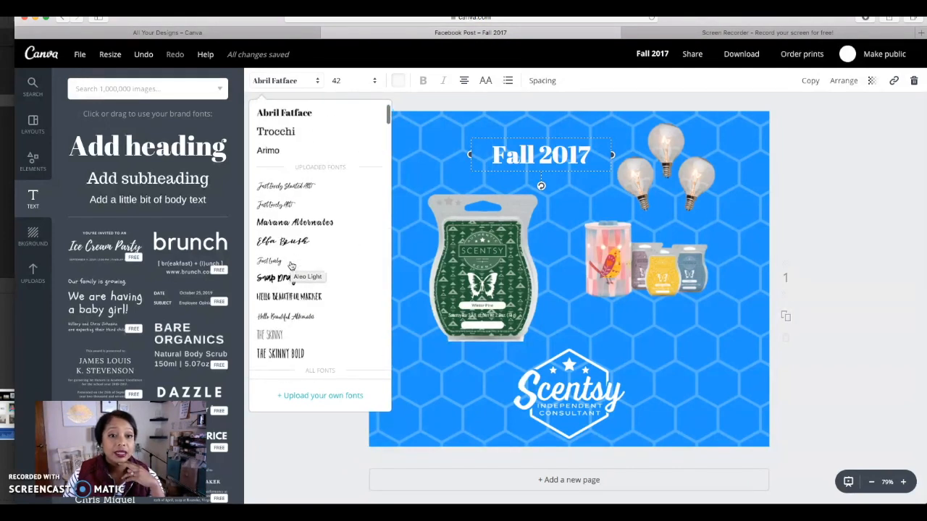
left_click(298, 295)
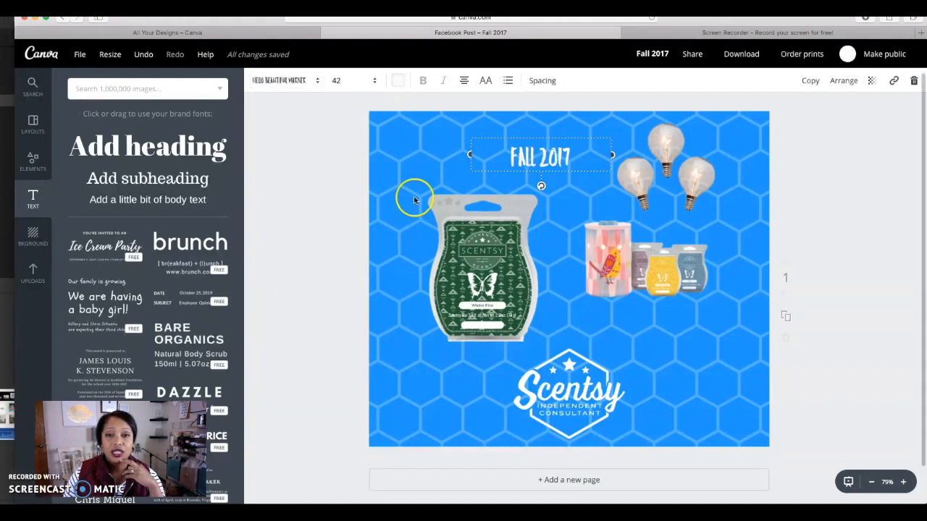
left_click(414, 147)
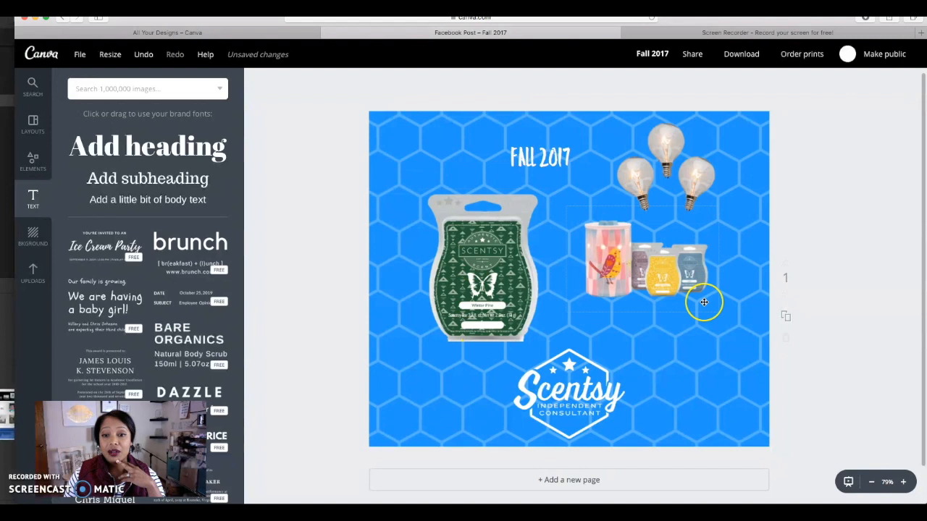
Move the three light bulbs slightly down and left, just above the pink warmer and wax bars
scroll(704, 302, "down", 1)
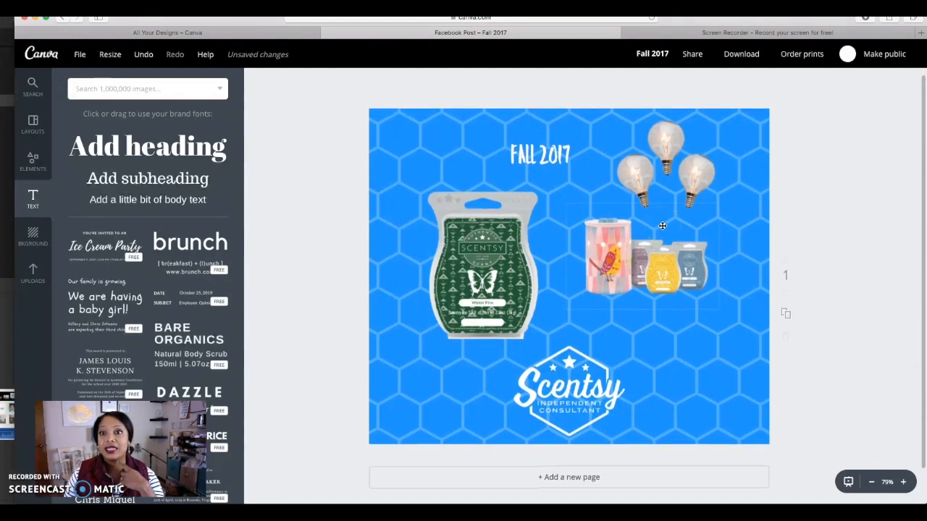
scroll(551, 239, "down", 1)
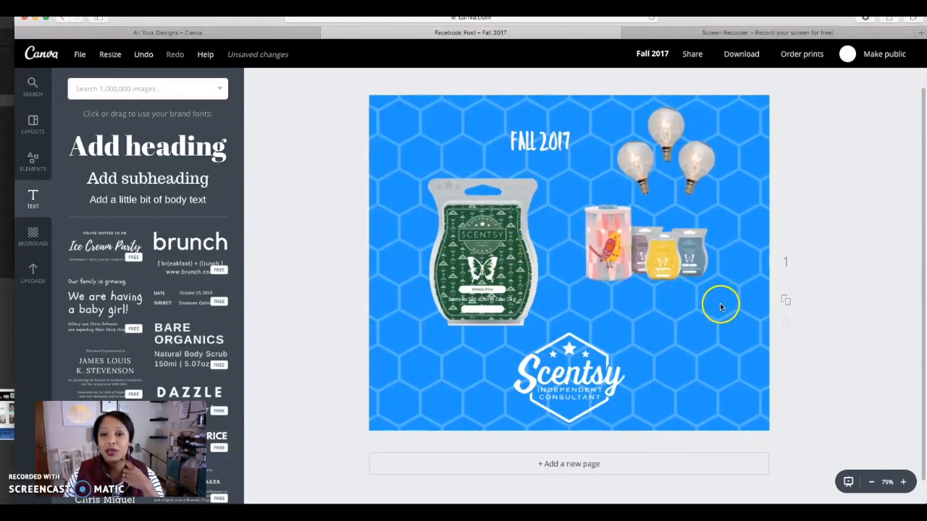
scroll(740, 231, "down", 1)
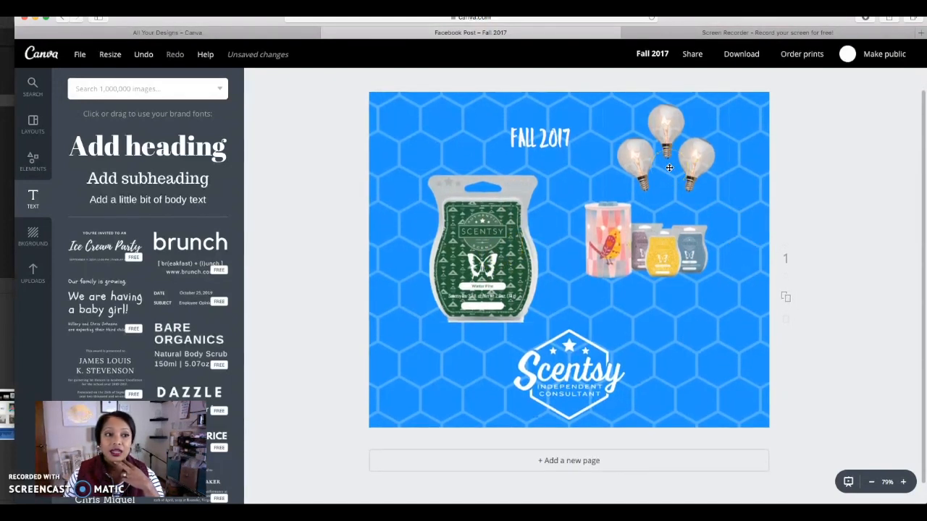
left_click_drag(671, 164, 661, 170)
left_click(757, 180)
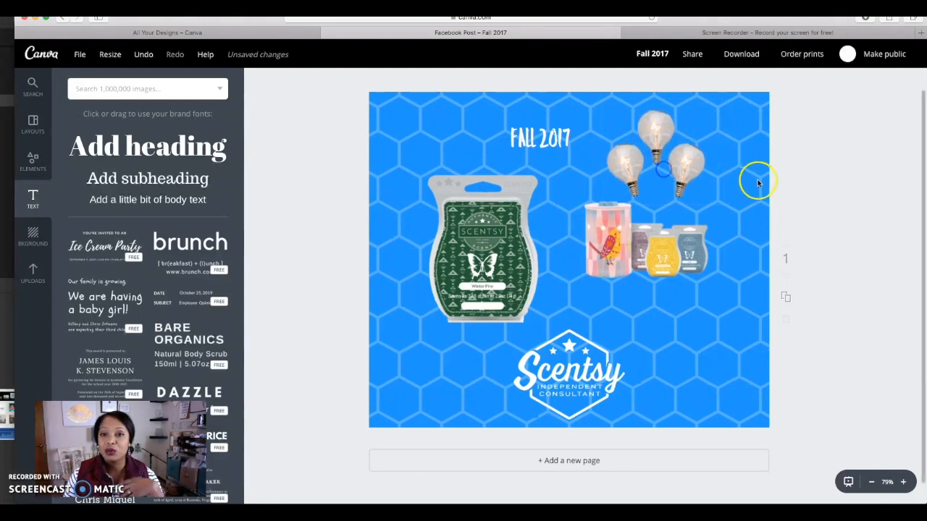
scroll(740, 134, "down", 1)
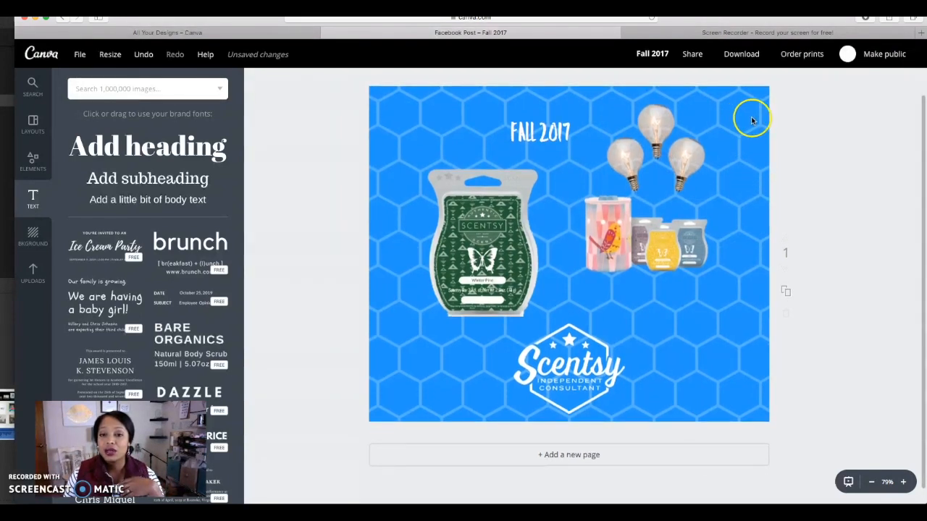
left_click(647, 155)
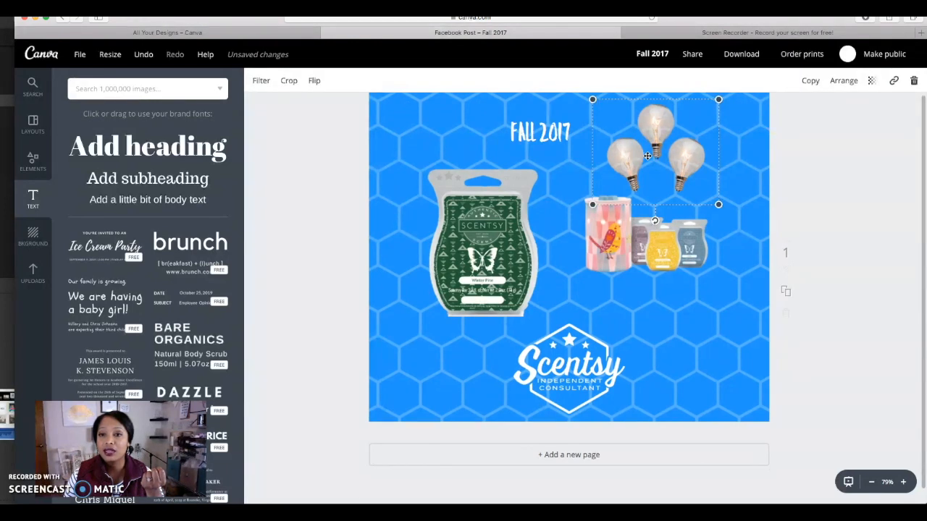
left_click(803, 154)
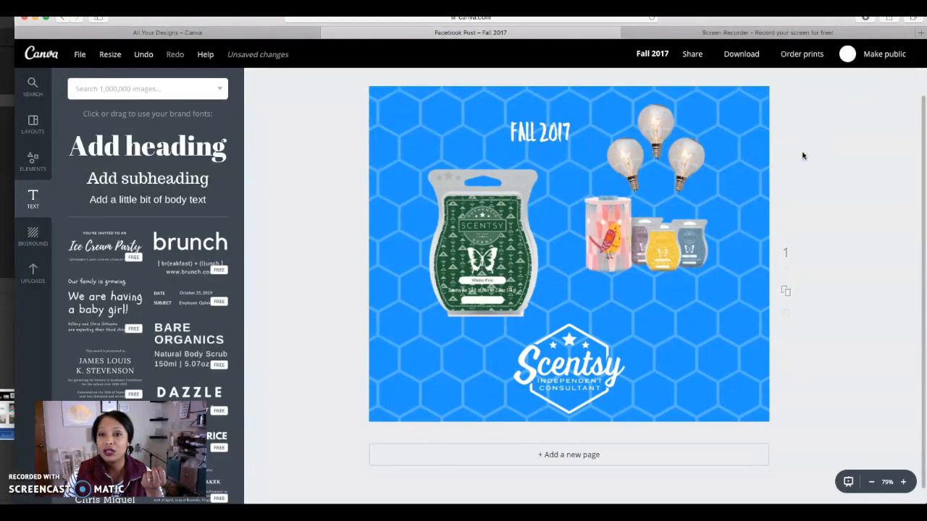
Download the design with the file type PNG (Recommended)
left_click(745, 56)
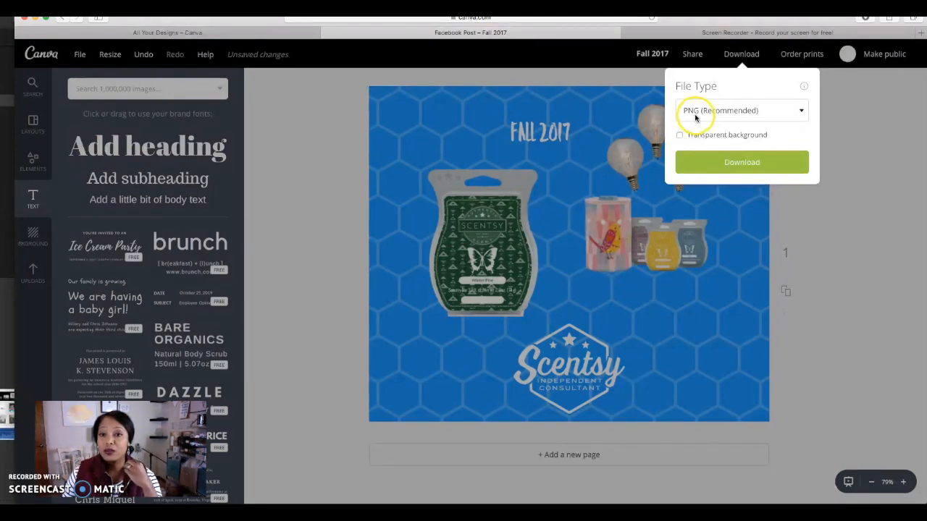
left_click(695, 112)
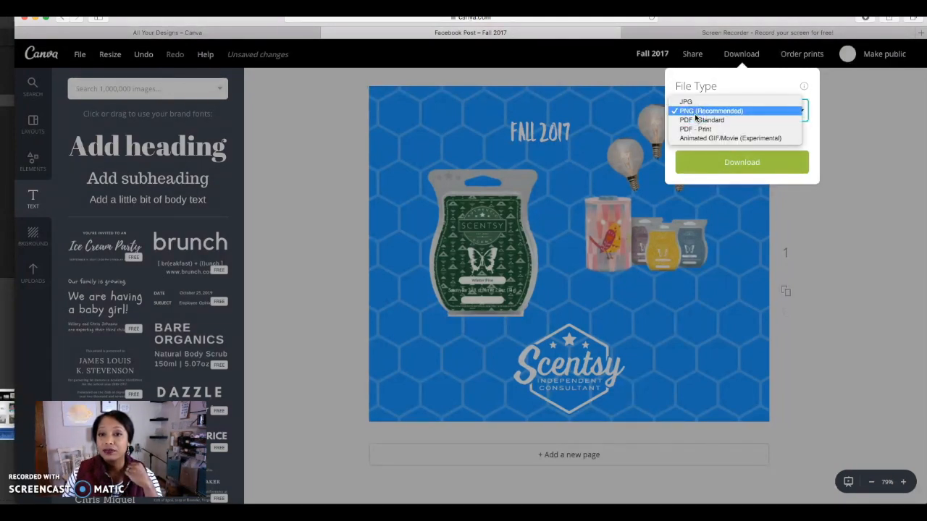
left_click(697, 111)
left_click(697, 112)
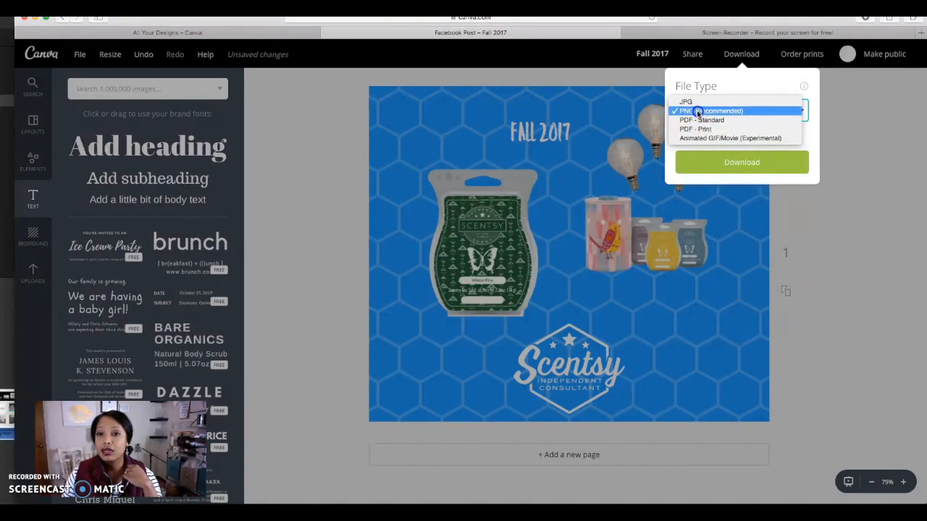
left_click(697, 112)
left_click(700, 167)
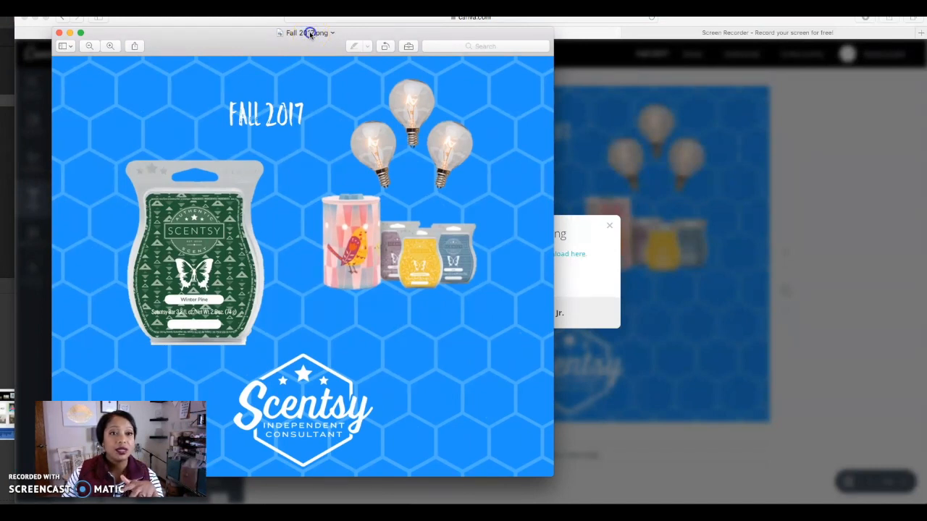
Examine the file name and the available save locations of the downloaded image in Preview, leaving both as they are
left_click(331, 33)
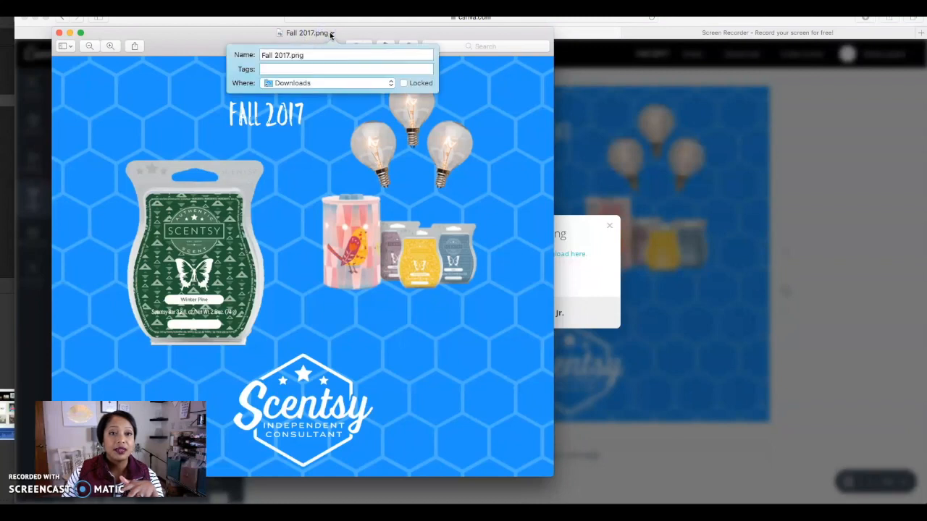
left_click(310, 56)
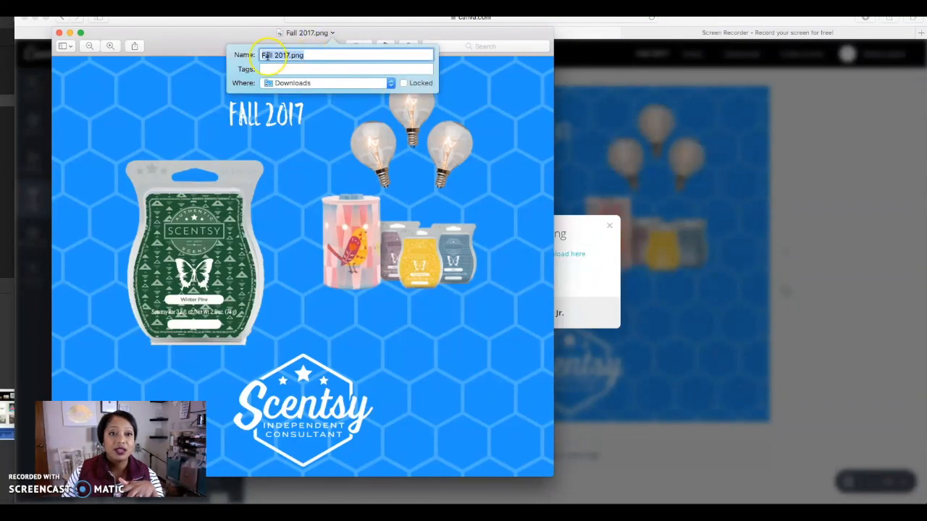
left_click(320, 83)
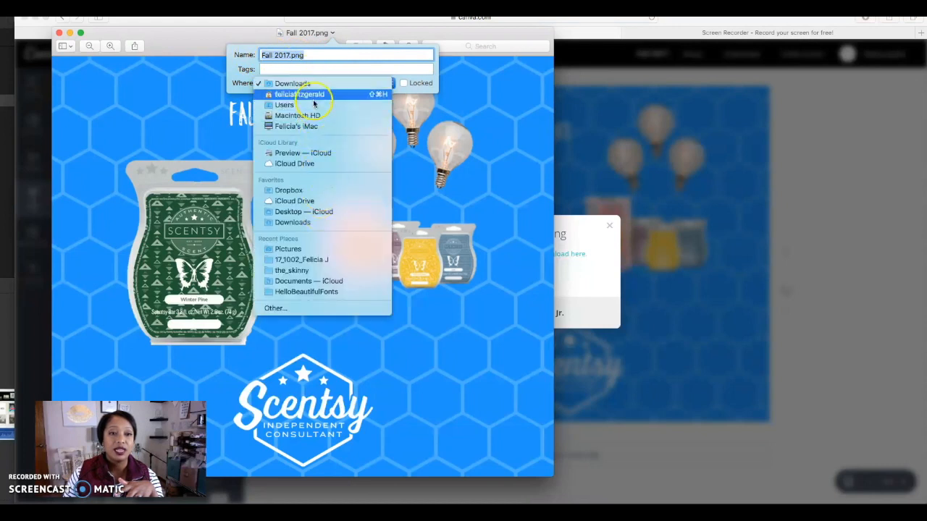
left_click(313, 83)
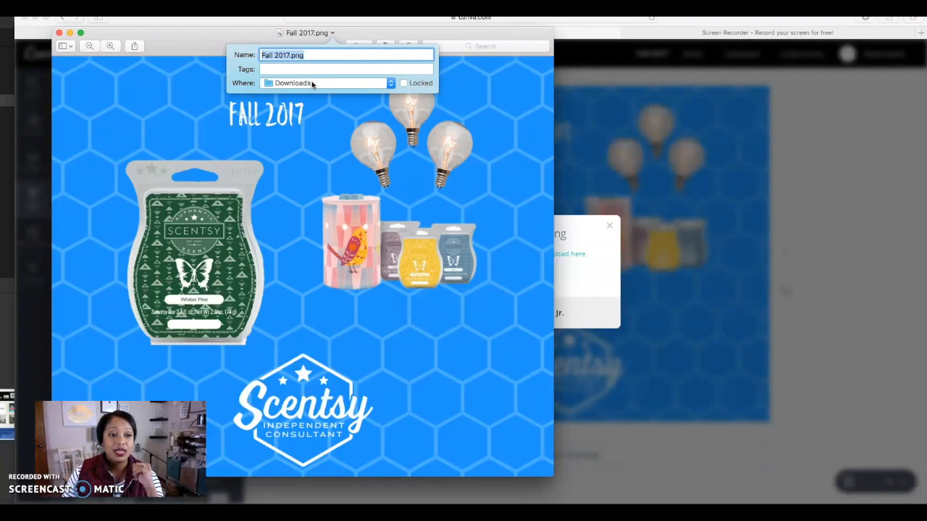
left_click(478, 84)
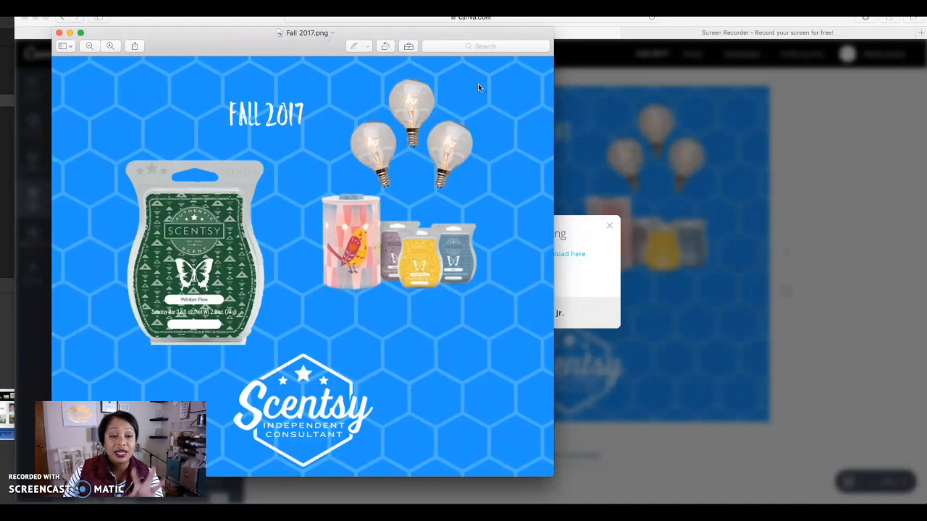
left_click(307, 34)
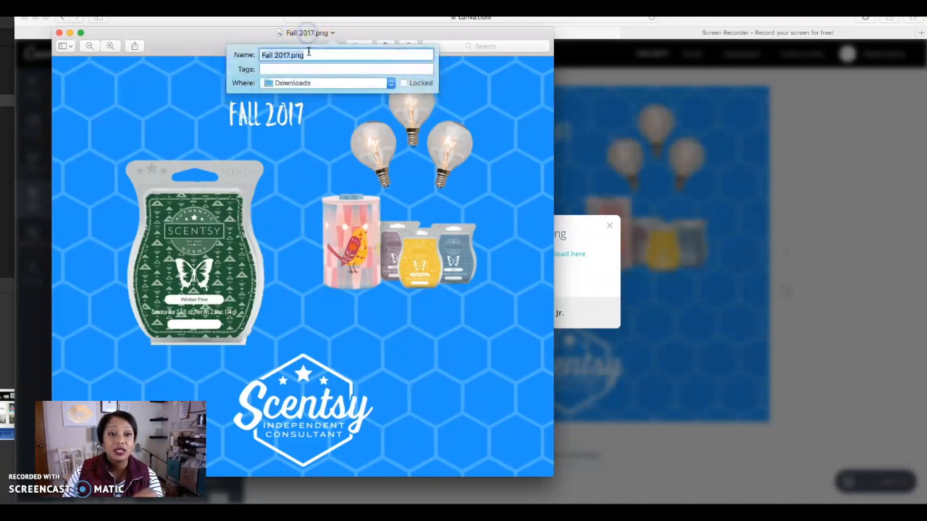
left_click(459, 77)
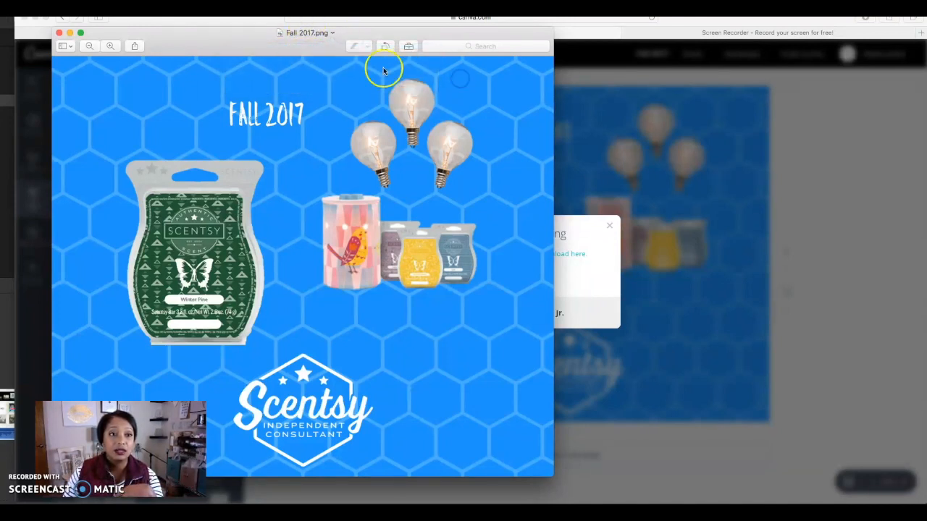
Close the downloaded image's preview window and dismiss the download message in Canva
left_click(59, 33)
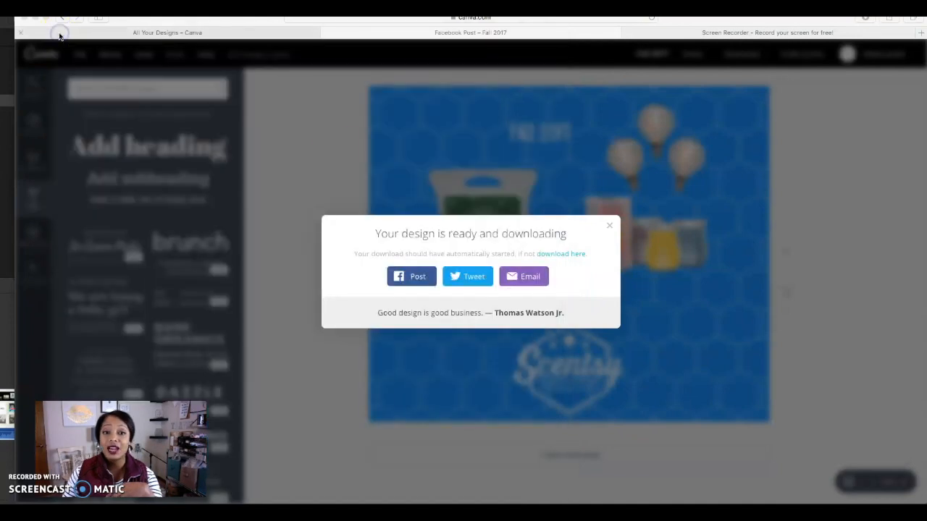
left_click(610, 228)
left_click(609, 229)
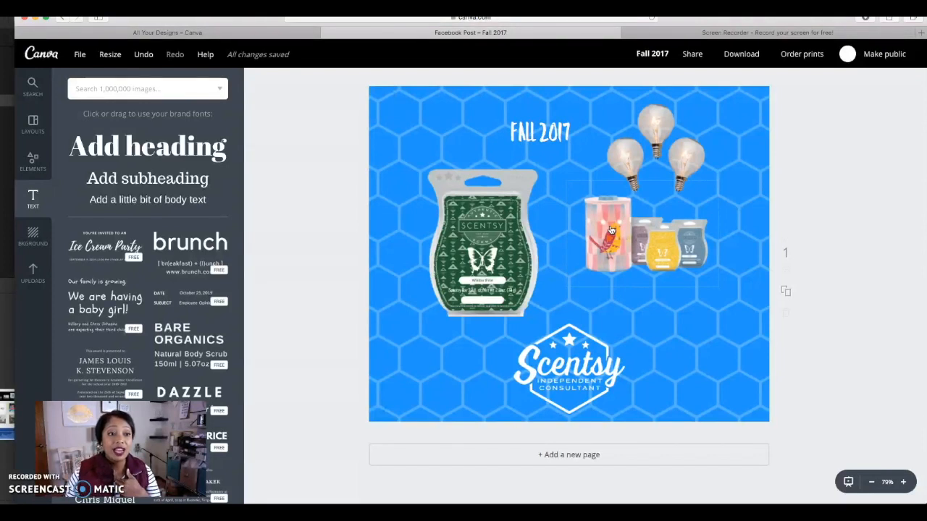
Add the uploaded white script name logo with web address and place it below the pink warmer and wax bars
scroll(610, 231, "down", 1)
left_click(33, 273)
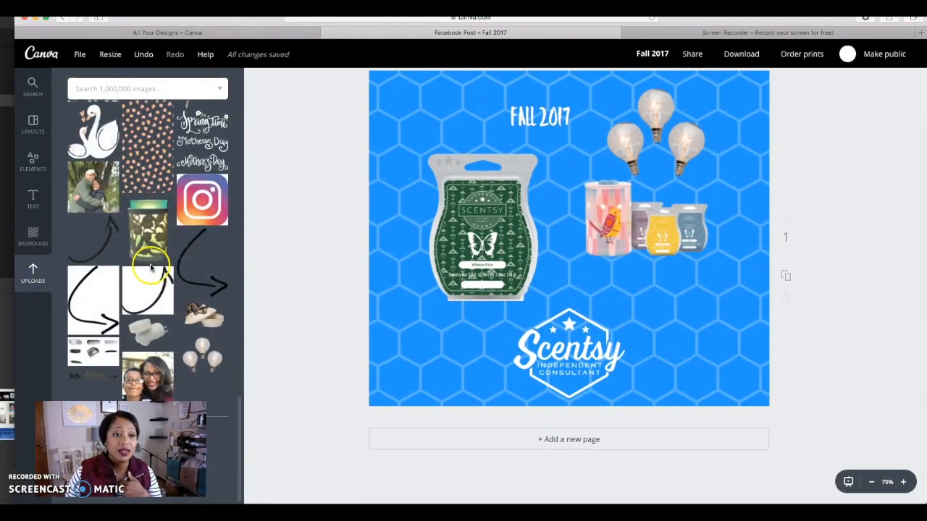
scroll(150, 268, "up", 10)
scroll(150, 268, "up", 10)
scroll(150, 268, "down", 3)
scroll(152, 268, "down", 1)
left_click(152, 168)
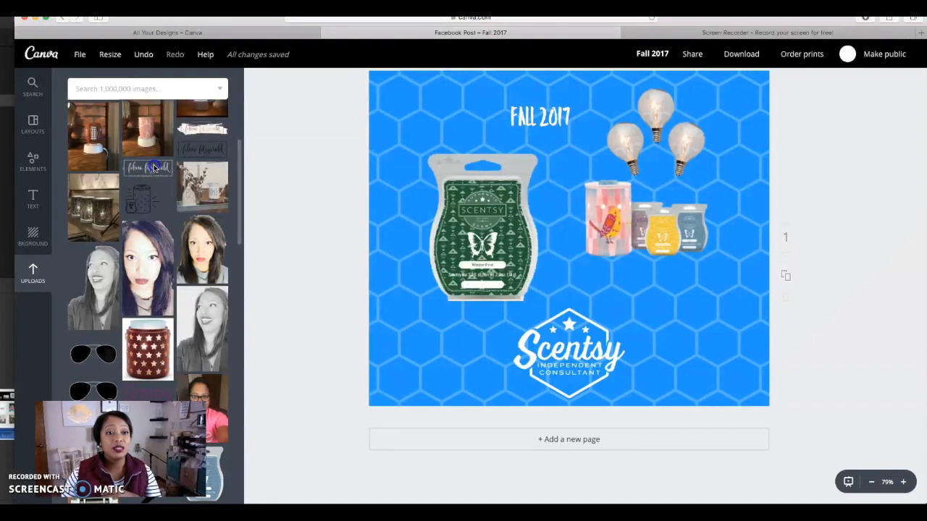
left_click_drag(399, 298, 598, 300)
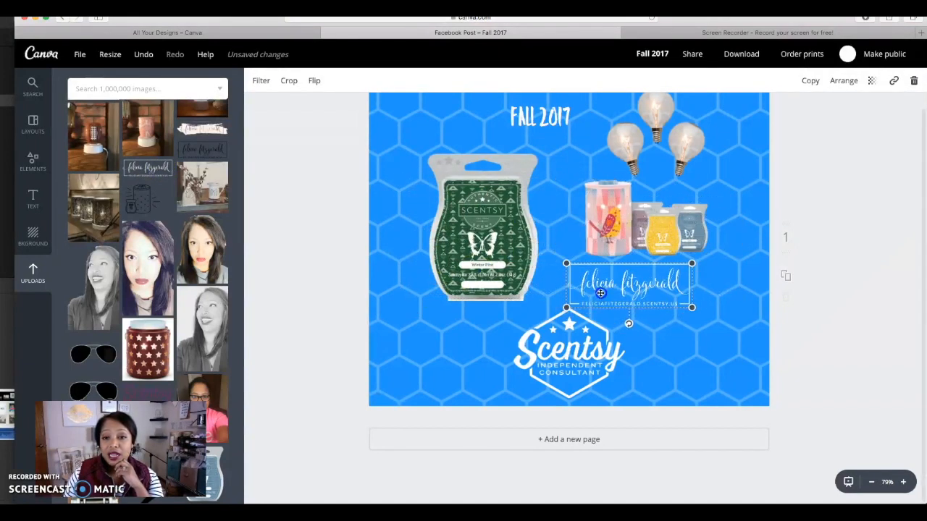